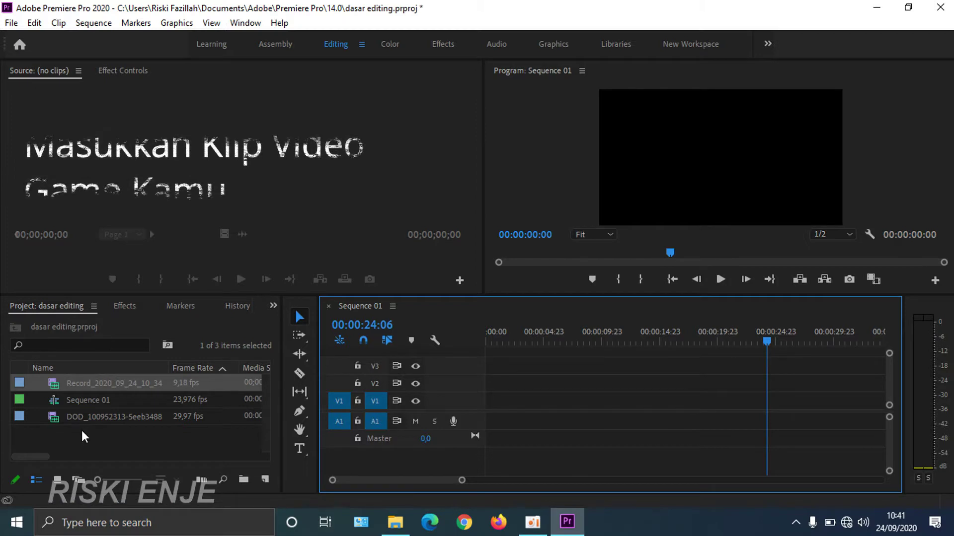
# Place the Record_2020_09_24_10_34 game clip at the start of track V1, keeping the existing sequence settings
pyautogui.moveTo(80, 383); pyautogui.dragTo(476, 435)
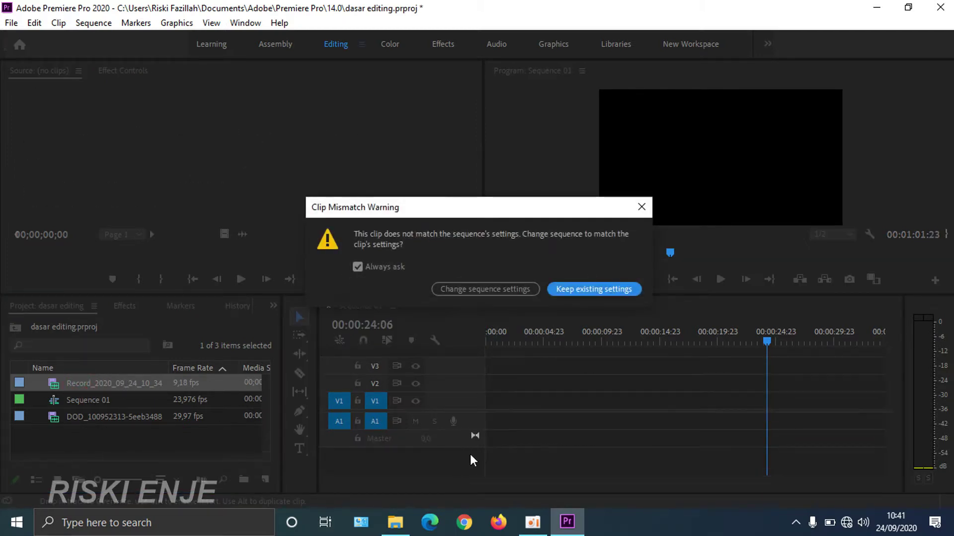
pyautogui.click(579, 288)
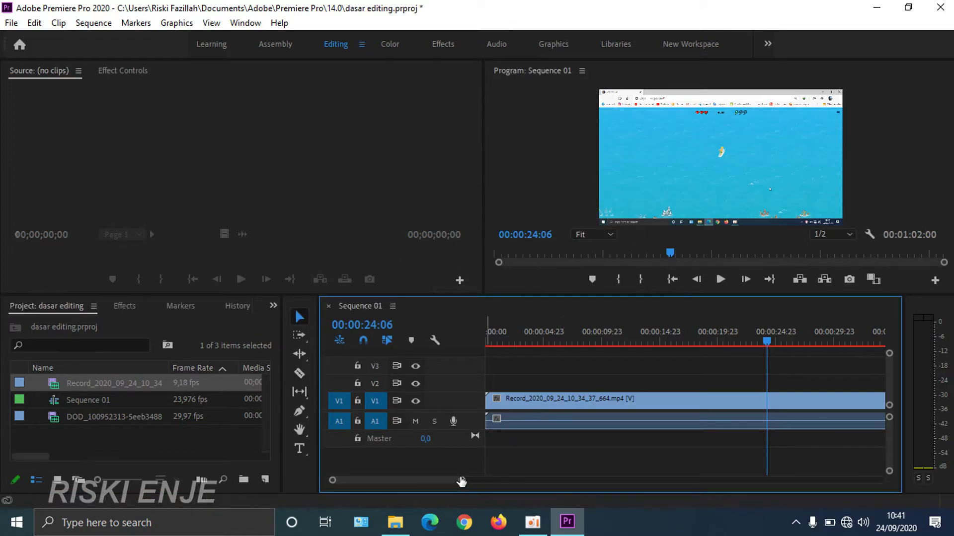
pyautogui.moveTo(462, 481); pyautogui.dragTo(547, 478)
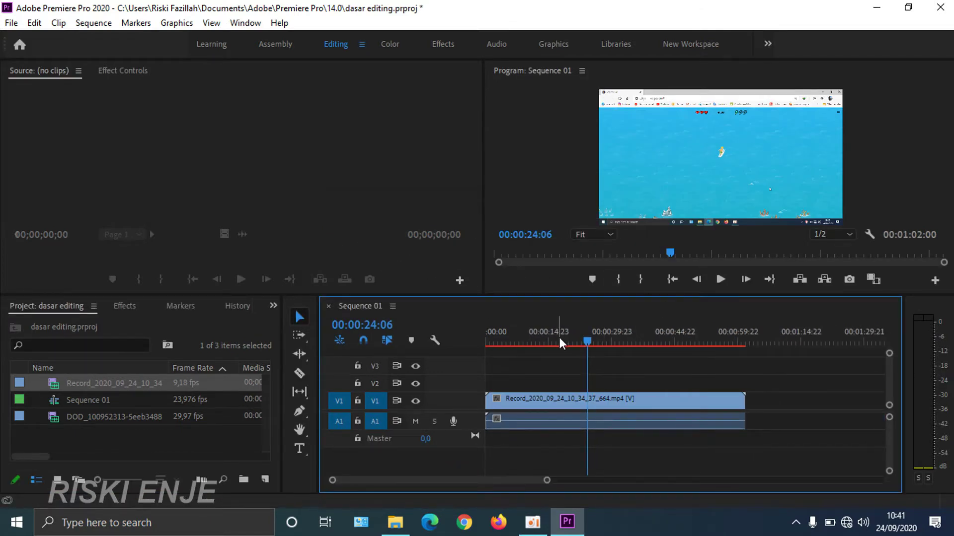
# Split the game clip with the Razor tool at 00:00:30:12 and delete the part after the cut
pyautogui.moveTo(613, 343)
pyautogui.mouseDown()
pyautogui.moveTo(551, 345)
pyautogui.moveTo(617, 356)
pyautogui.mouseUp()
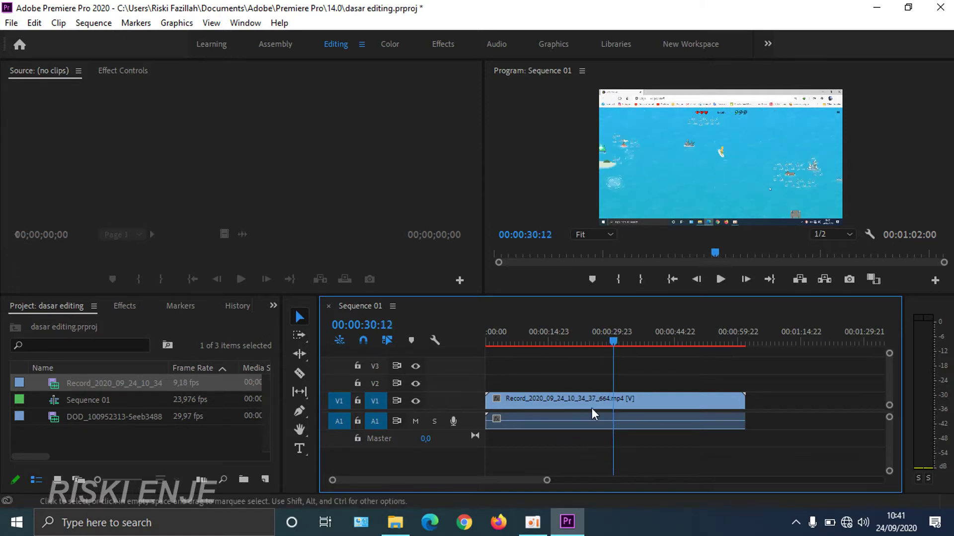
pyautogui.click(299, 373)
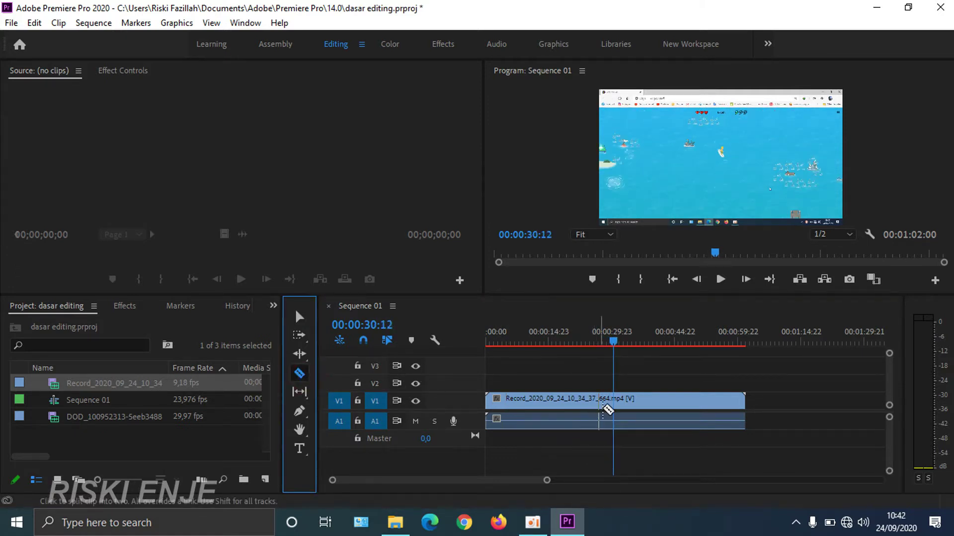
pyautogui.click(617, 407)
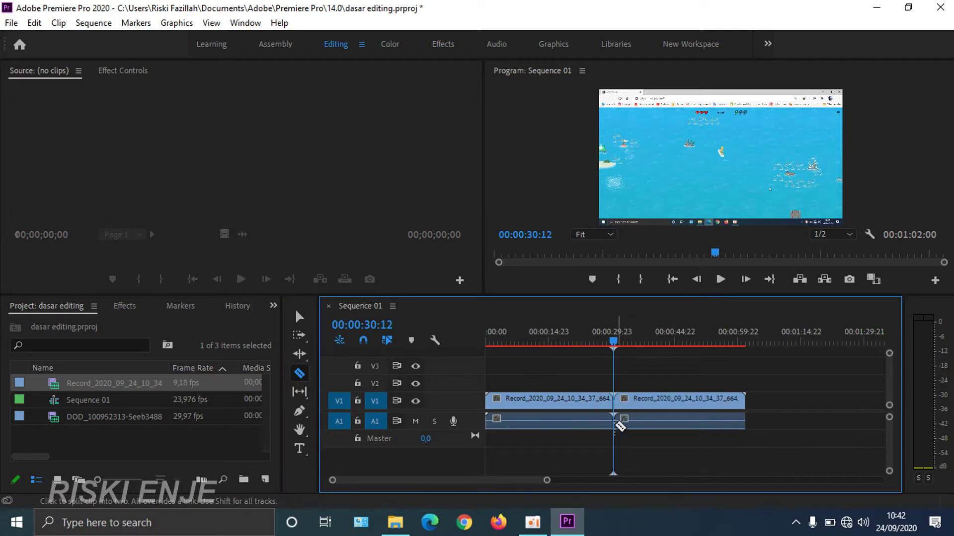
pyautogui.click(299, 316)
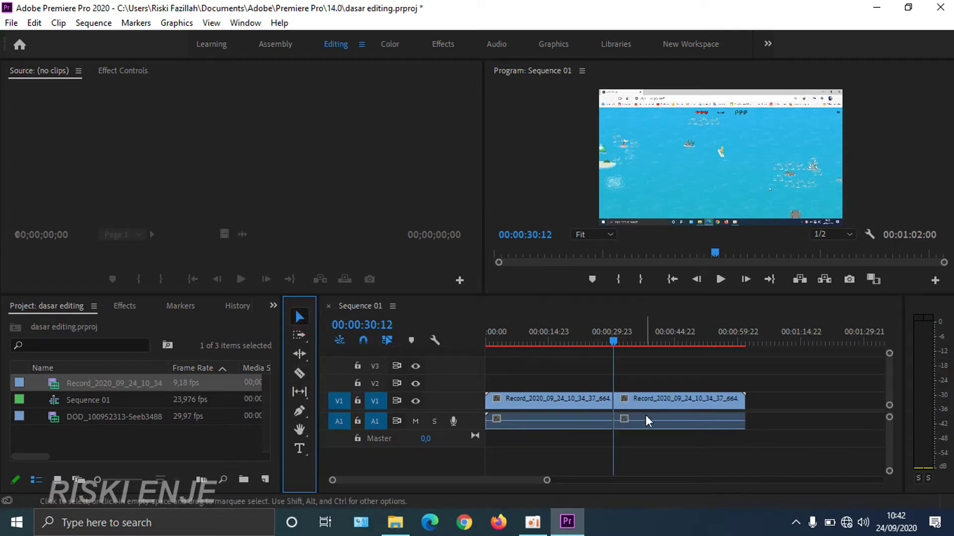
pyautogui.click(652, 406)
pyautogui.press('Delete')
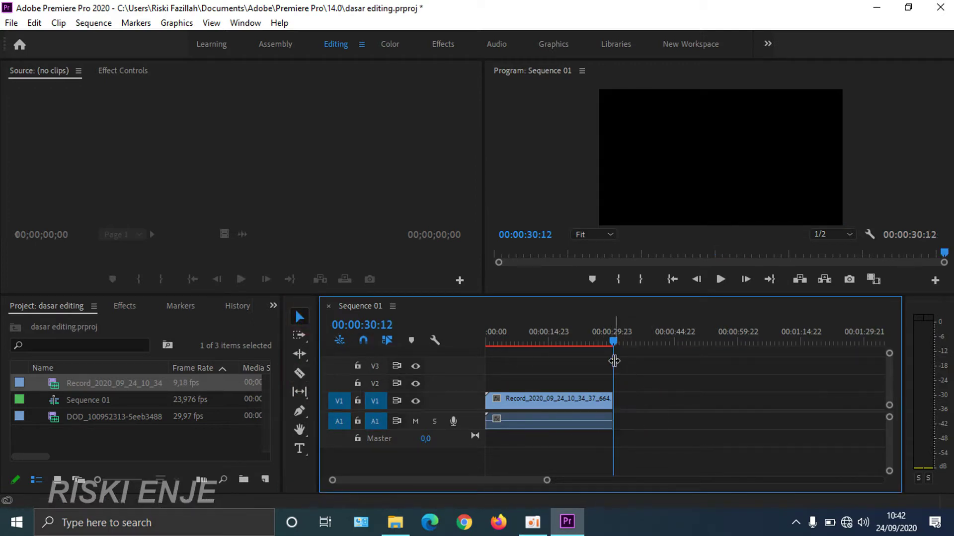
# Render the sequence preview and play back the opening seconds of the game clip from the start
pyautogui.moveTo(613, 342); pyautogui.dragTo(458, 374)
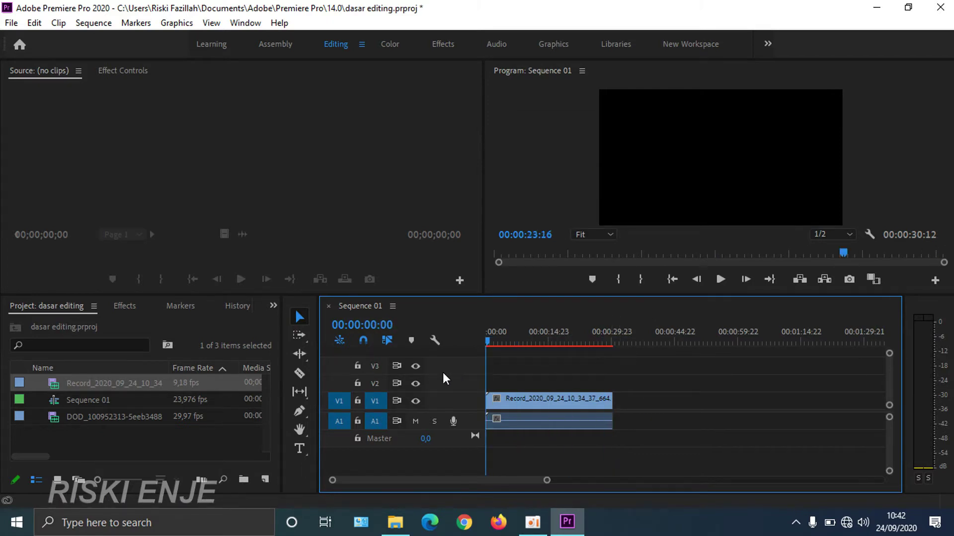
pyautogui.press('Return')
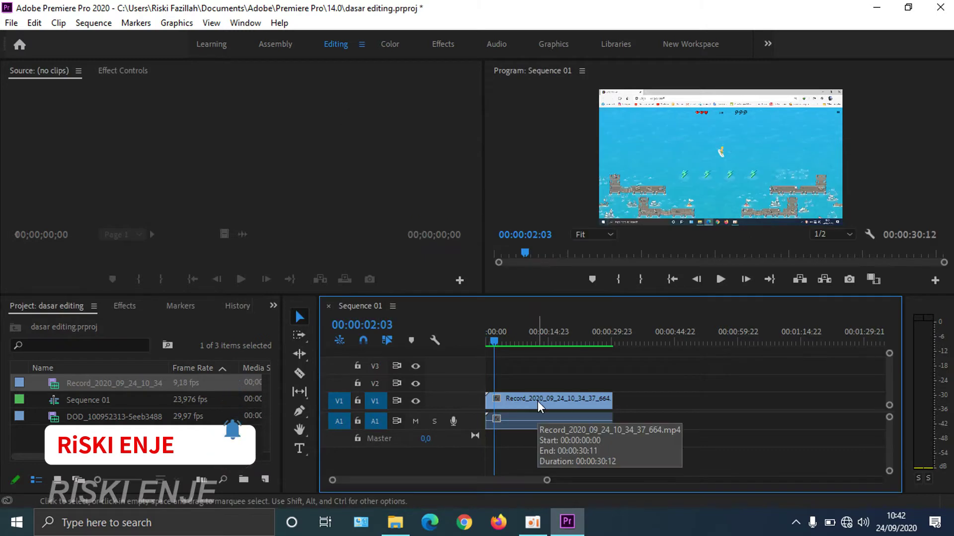
pyautogui.moveTo(488, 341); pyautogui.dragTo(462, 376)
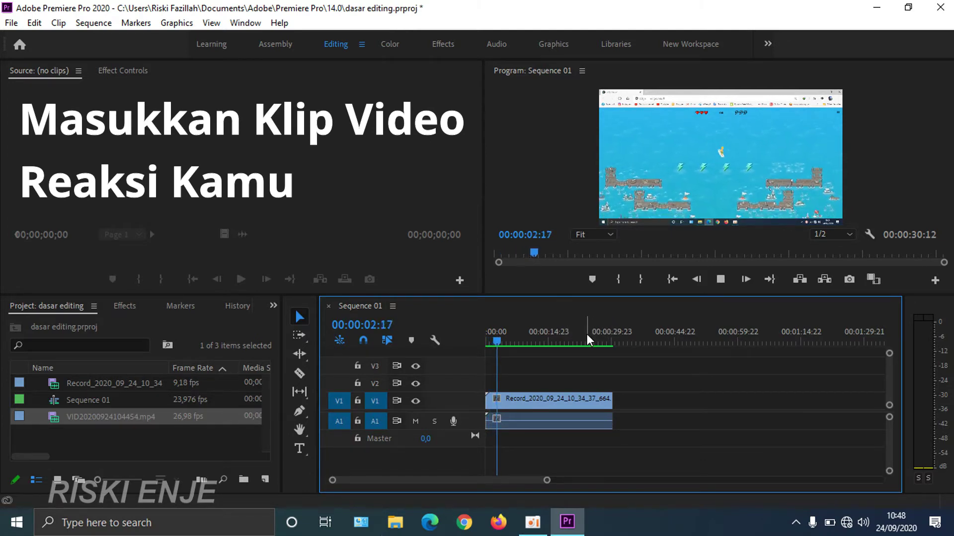
pyautogui.press('space')
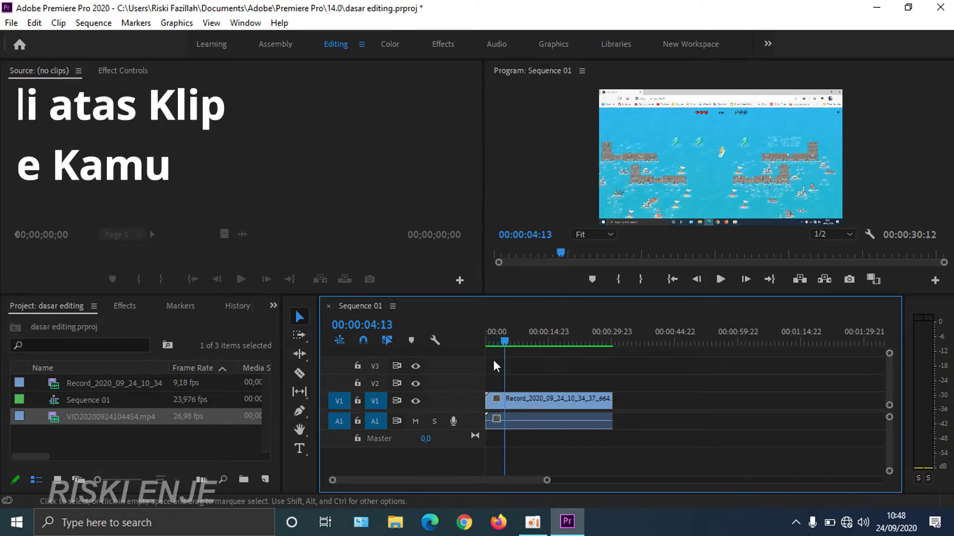
# Place only the video of VID20200924104454.mp4 on track V2 above the game clip, spanning the game clip's length
pyautogui.click(118, 434)
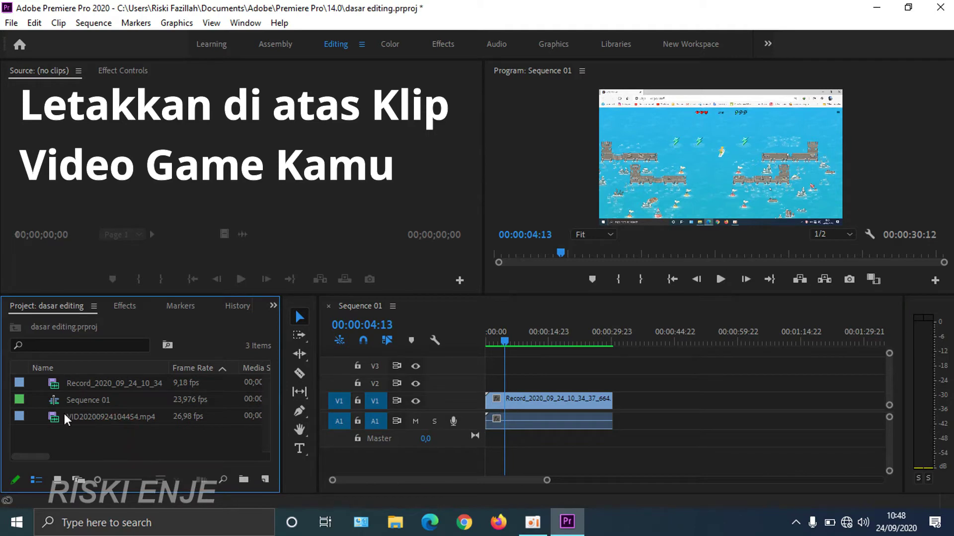
pyautogui.moveTo(65, 419)
pyautogui.mouseDown()
pyautogui.moveTo(462, 422)
pyautogui.moveTo(474, 384)
pyautogui.moveTo(38, 426)
pyautogui.moveTo(52, 416)
pyautogui.mouseUp()
pyautogui.doubleClick(52, 417)
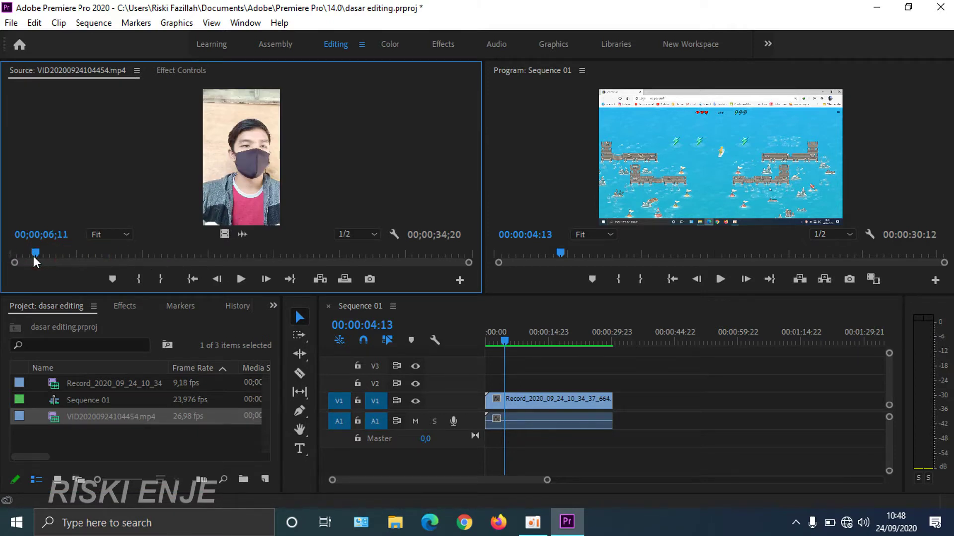
pyautogui.moveTo(225, 234); pyautogui.dragTo(225, 236)
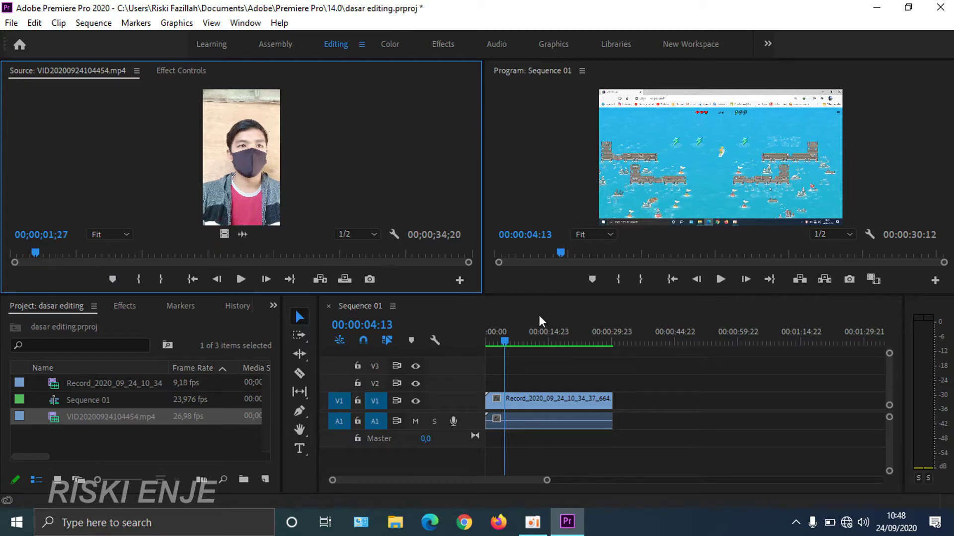
pyautogui.moveTo(541, 321); pyautogui.dragTo(621, 384)
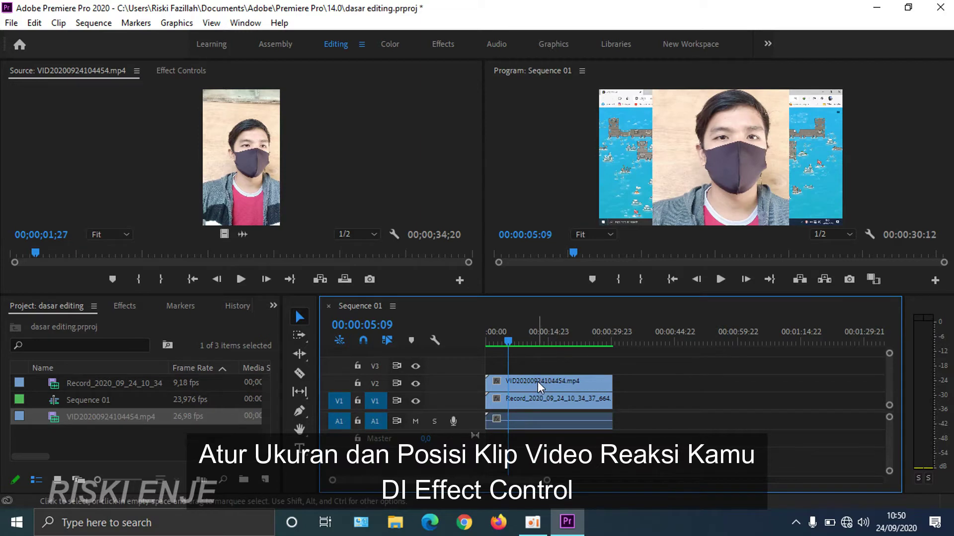
# Set the V2 reaction clip's Scale to 22 and its Position to 124, 910 in the frame's lower-left corner
pyautogui.click(538, 381)
pyautogui.doubleClick(556, 381)
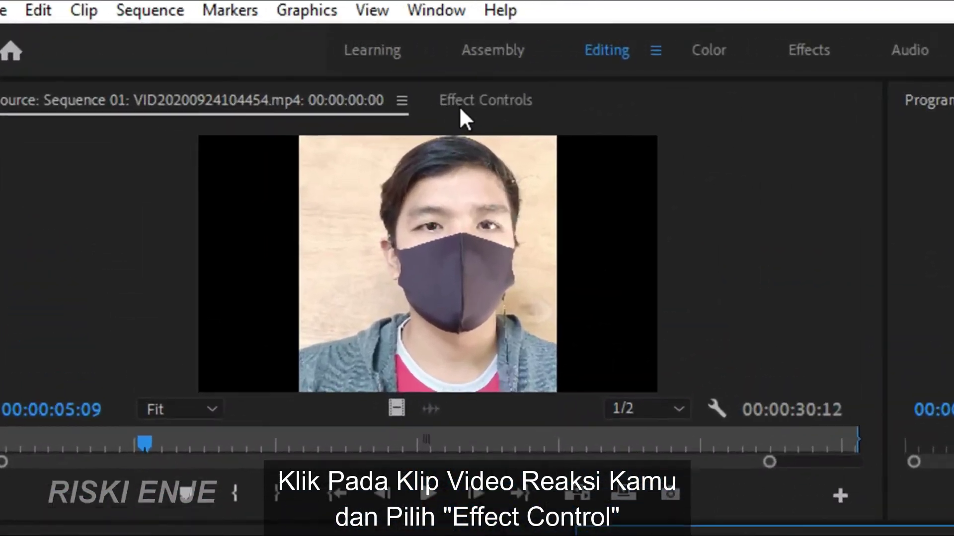
pyautogui.click(333, 66)
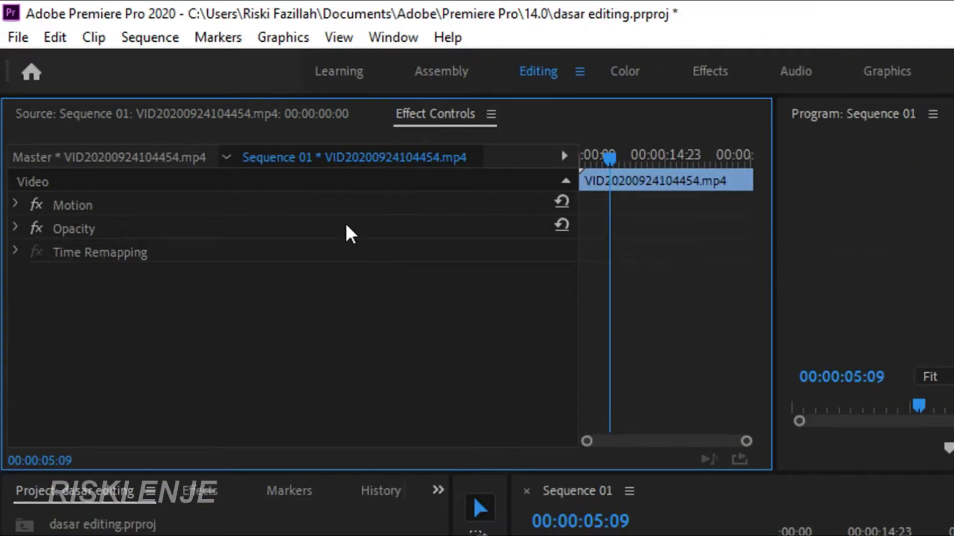
pyautogui.click(15, 206)
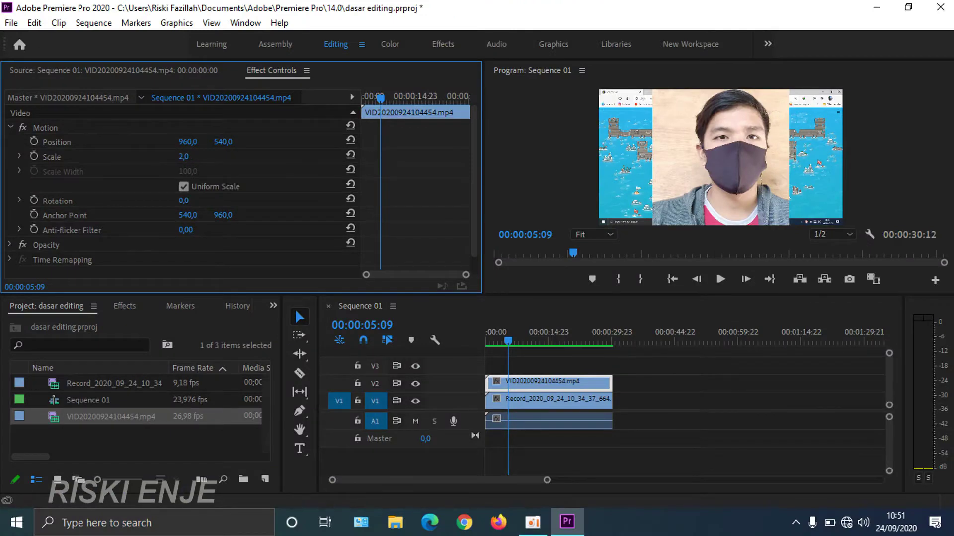
pyautogui.moveTo(186, 156); pyautogui.dragTo(407, 142)
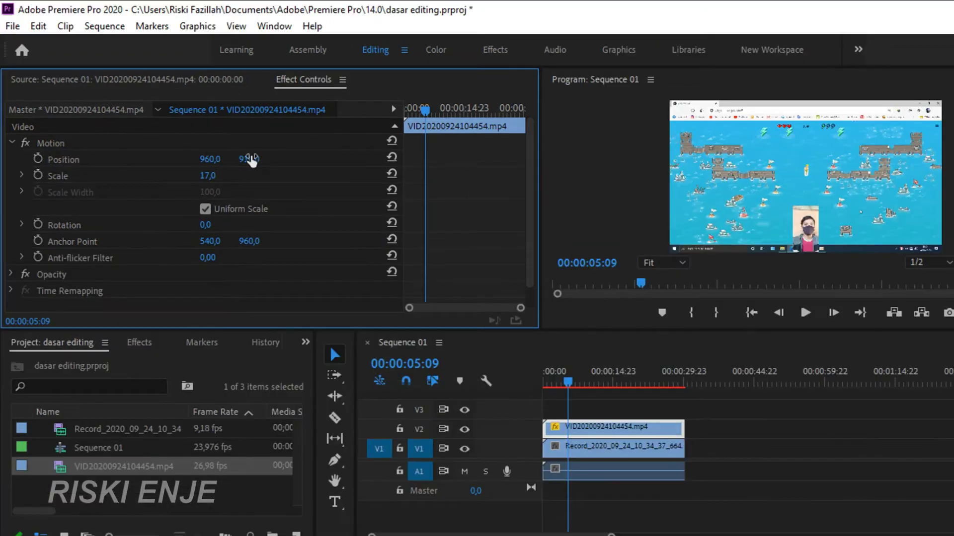
pyautogui.moveTo(188, 142); pyautogui.dragTo(16, 142)
pyautogui.moveTo(210, 159); pyautogui.dragTo(2, 159)
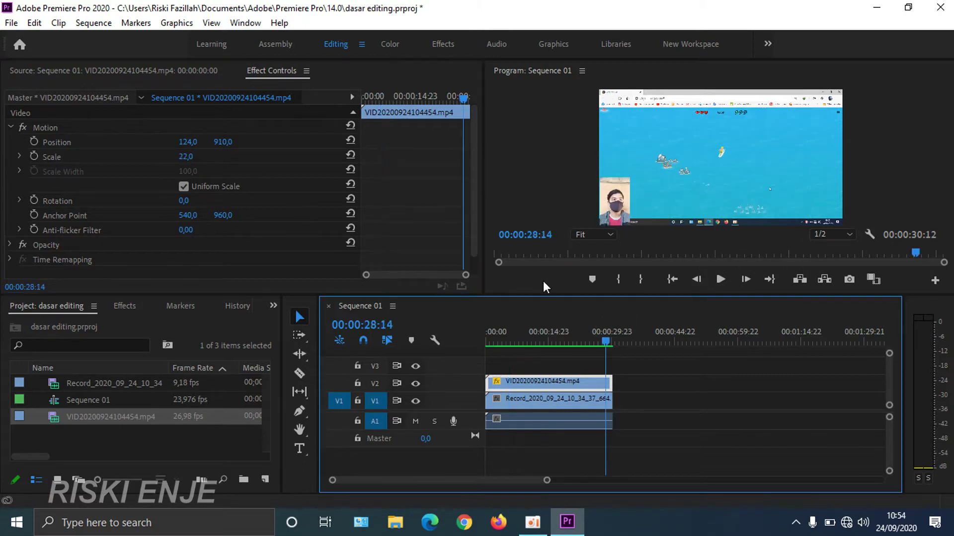
# Import the channel logo PNG from the Youtube > YT Tutorial folder on drive D into the project
pyautogui.click(148, 443)
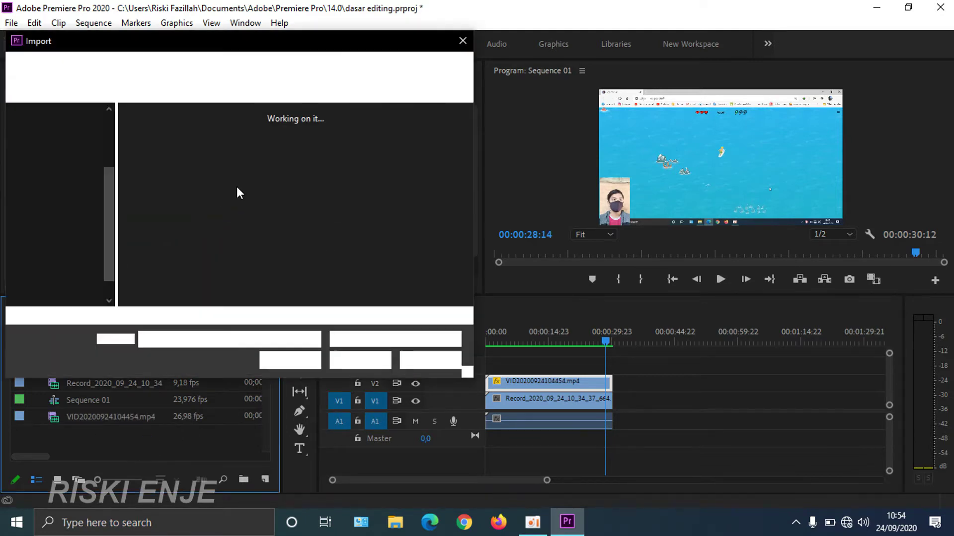
pyautogui.click(67, 289)
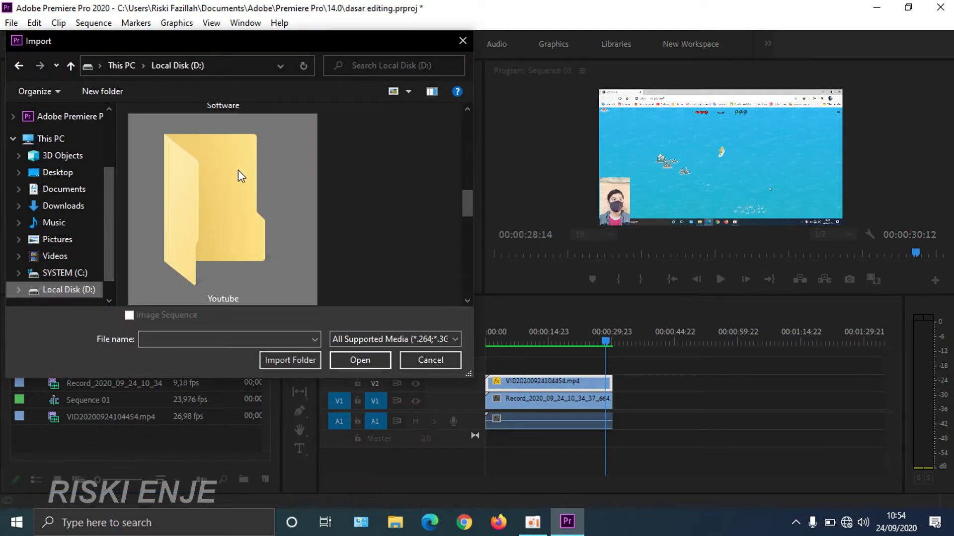
pyautogui.doubleClick(215, 248)
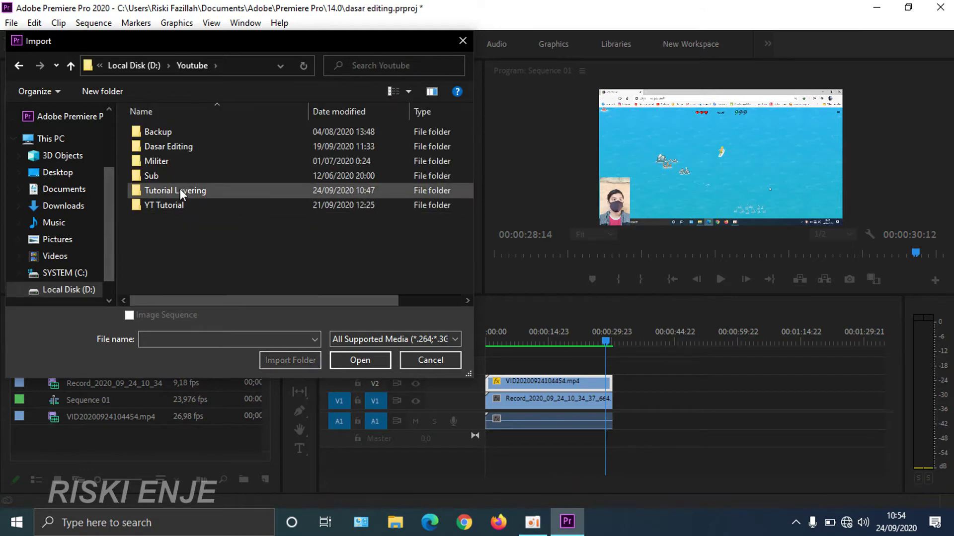
pyautogui.doubleClick(173, 205)
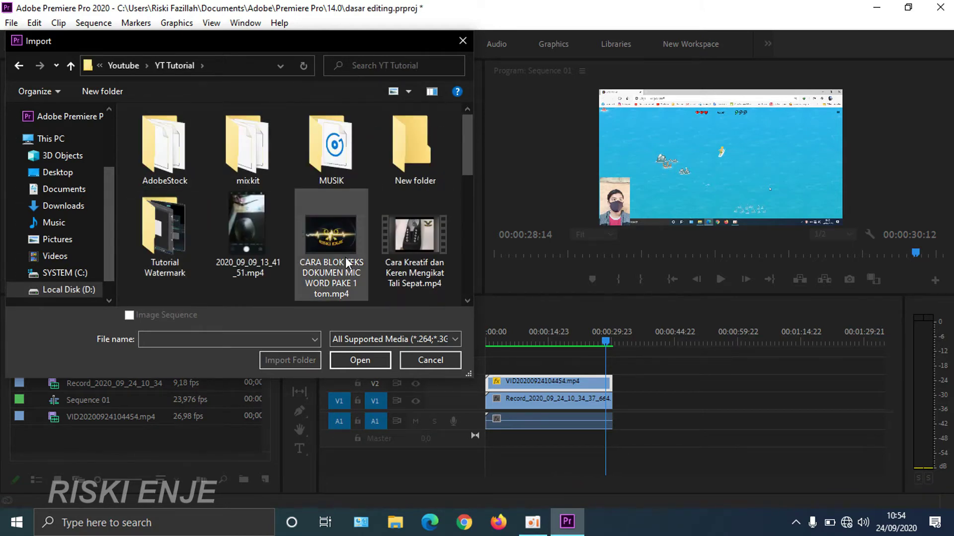
pyautogui.scroll(-5, 330, 248)
pyautogui.click(170, 150)
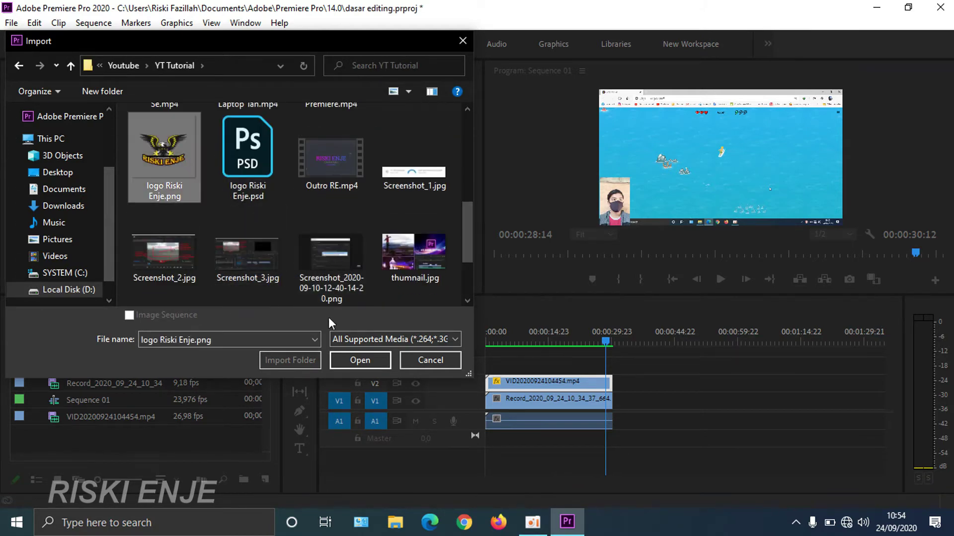
pyautogui.click(355, 361)
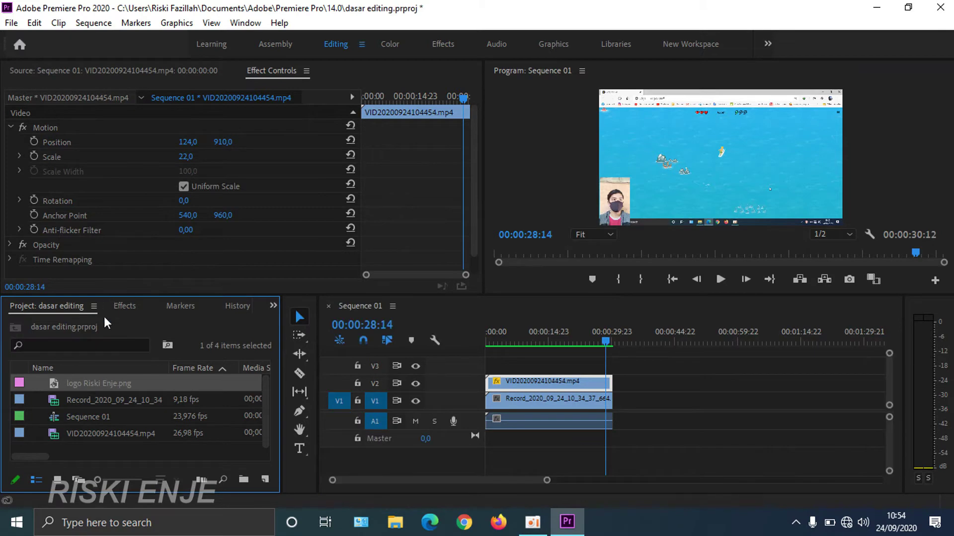
# Place the logo image at the start of track V3 and extend it to the end of the clips below
pyautogui.moveTo(55, 382); pyautogui.dragTo(558, 364)
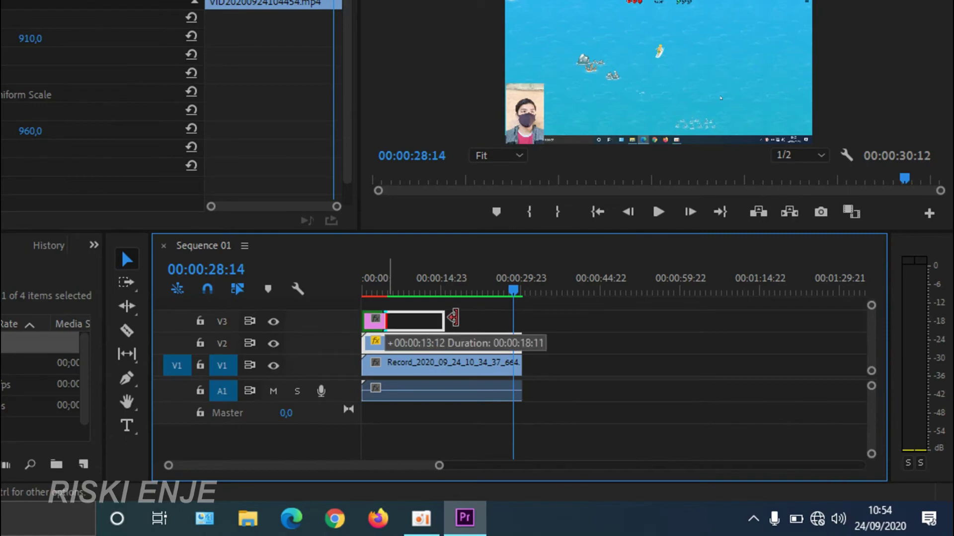
pyautogui.moveTo(453, 318); pyautogui.dragTo(521, 318)
pyautogui.press('Home')
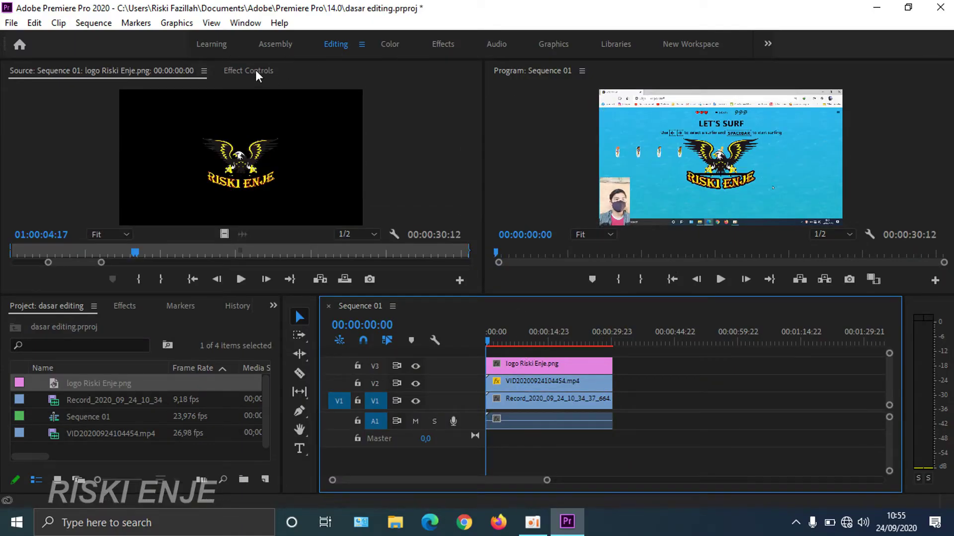
# Set the logo's Scale to 44 and its Position to 1703, 252 in the frame's upper-right area
pyautogui.click(558, 366)
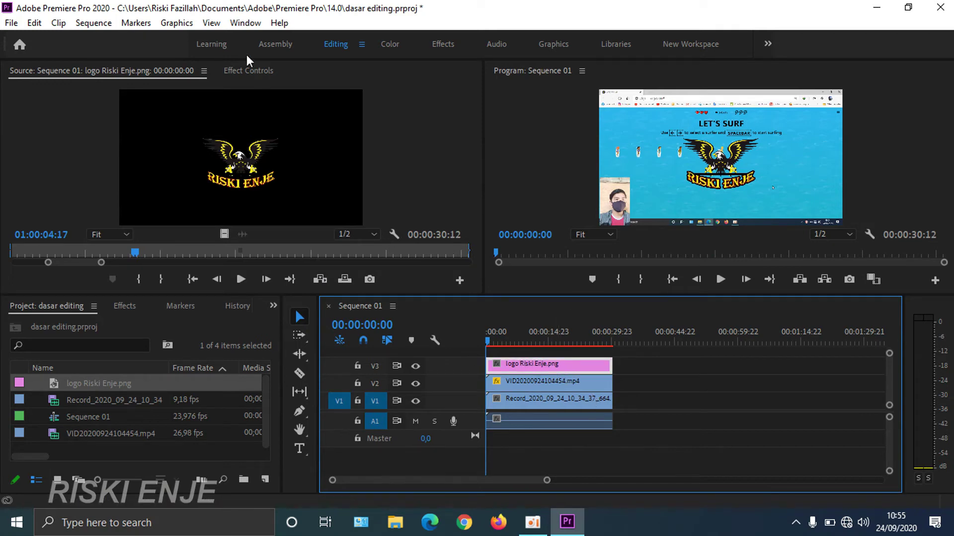
pyautogui.click(250, 70)
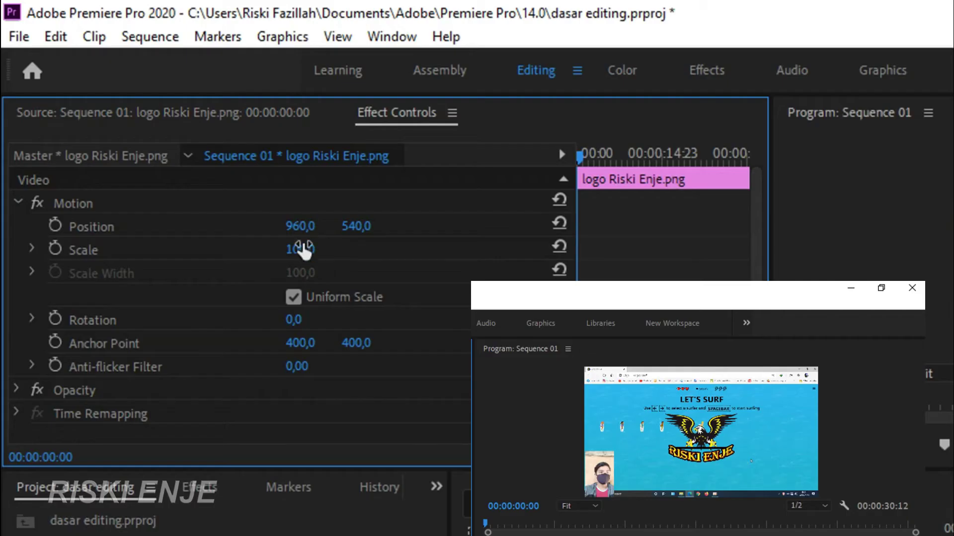
pyautogui.moveTo(353, 229); pyautogui.dragTo(148, 226)
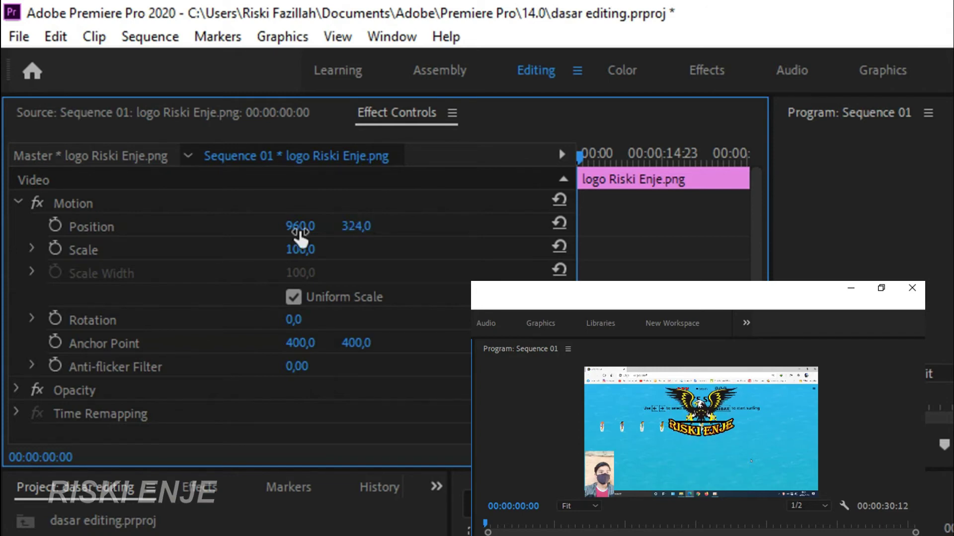
pyautogui.moveTo(300, 232); pyautogui.dragTo(603, 232)
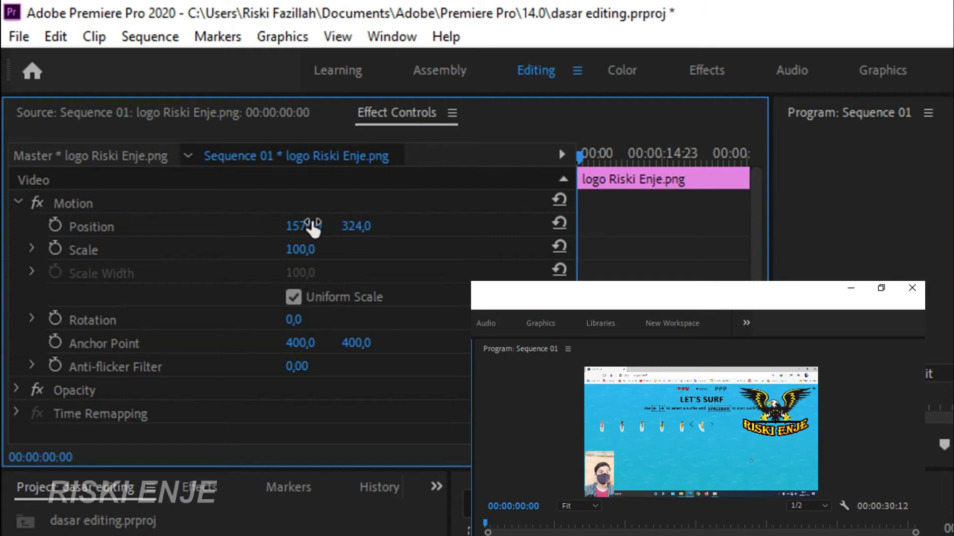
pyautogui.moveTo(356, 228); pyautogui.dragTo(387, 226)
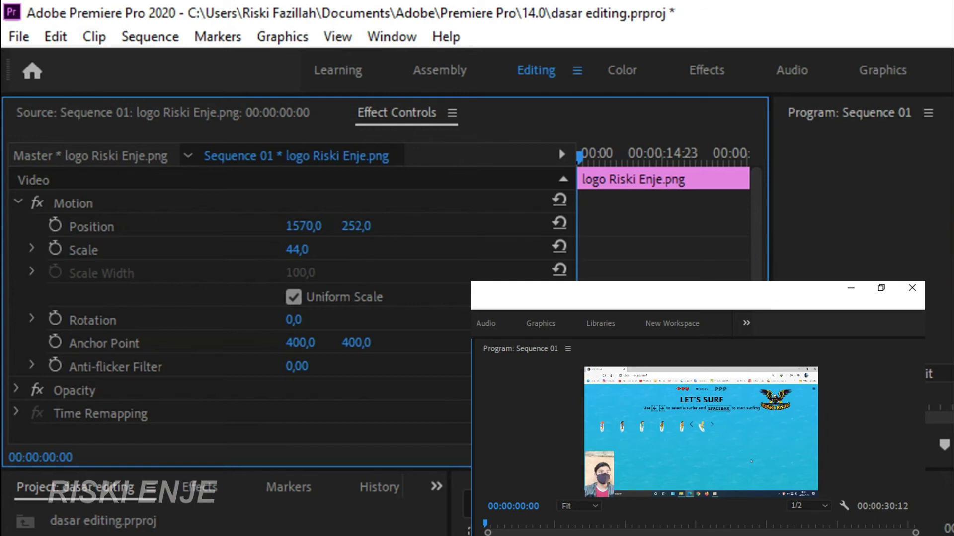
pyautogui.moveTo(314, 227); pyautogui.dragTo(380, 227)
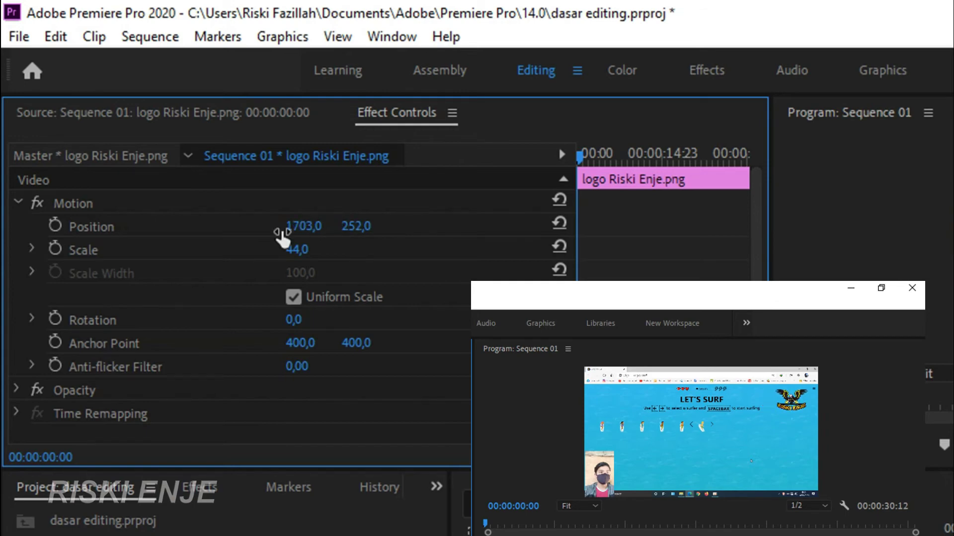
# Lower the logo clip's Opacity to make the logo semi-transparent over the gameplay footage
pyautogui.scroll(-1, 433, 238)
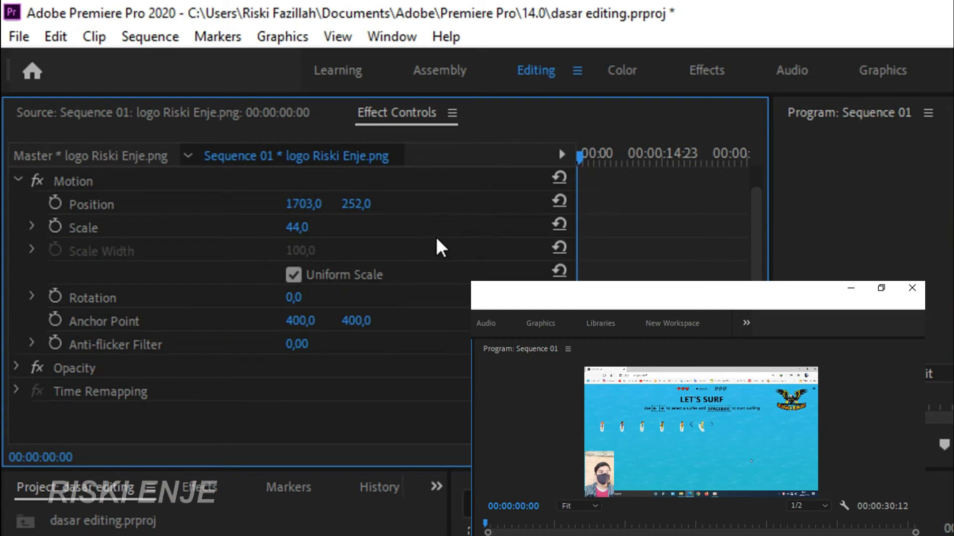
pyautogui.click(18, 361)
pyautogui.scroll(-1, 424, 368)
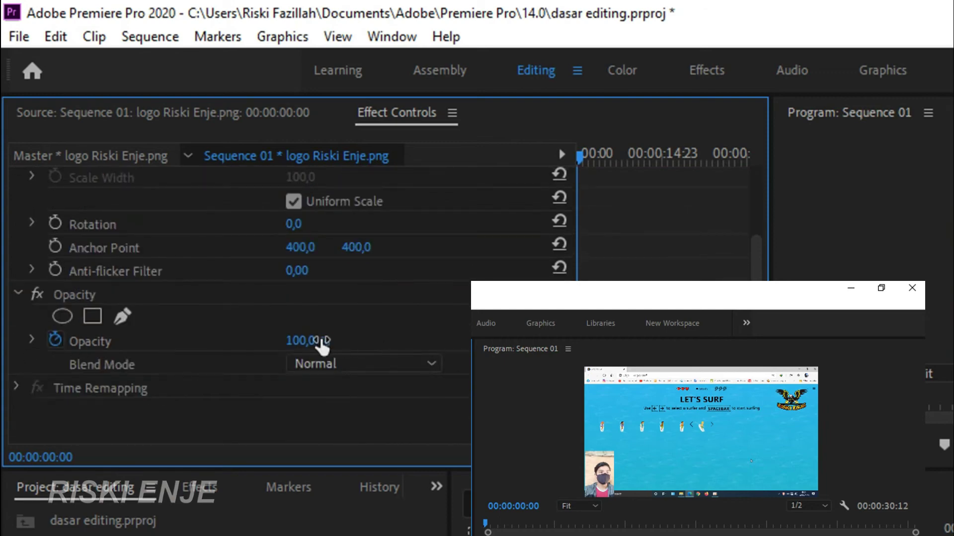
pyautogui.moveTo(308, 341); pyautogui.dragTo(273, 340)
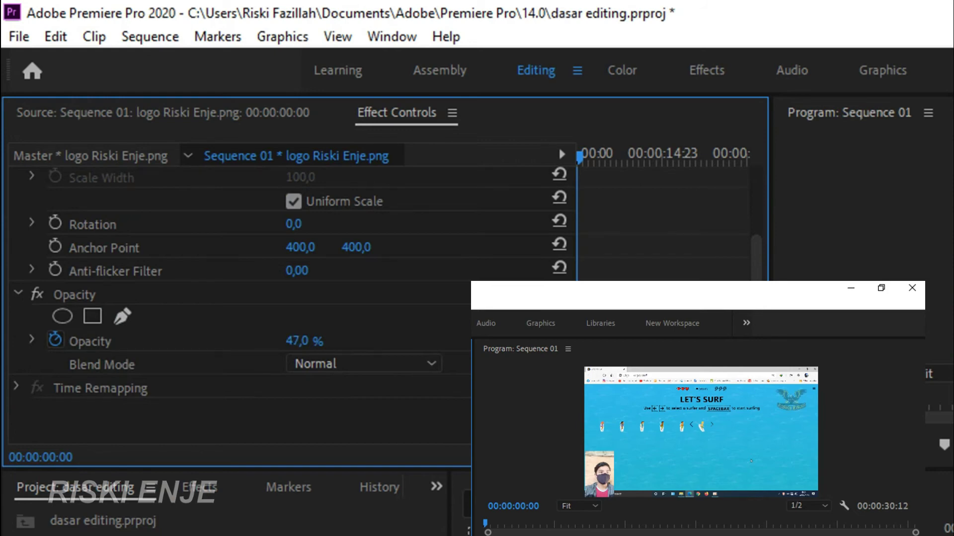
pyautogui.moveTo(293, 341); pyautogui.dragTo(296, 341)
# Deselect the logo clip, briefly preview the sequence, and return the playhead to the start
pyautogui.click(939, 507)
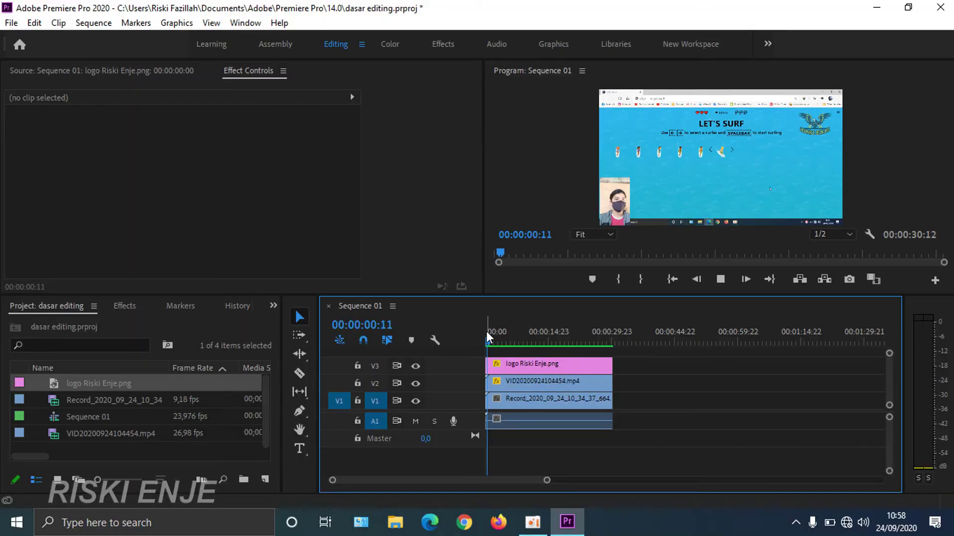
pyautogui.press('space')
pyautogui.moveTo(492, 342); pyautogui.dragTo(485, 341)
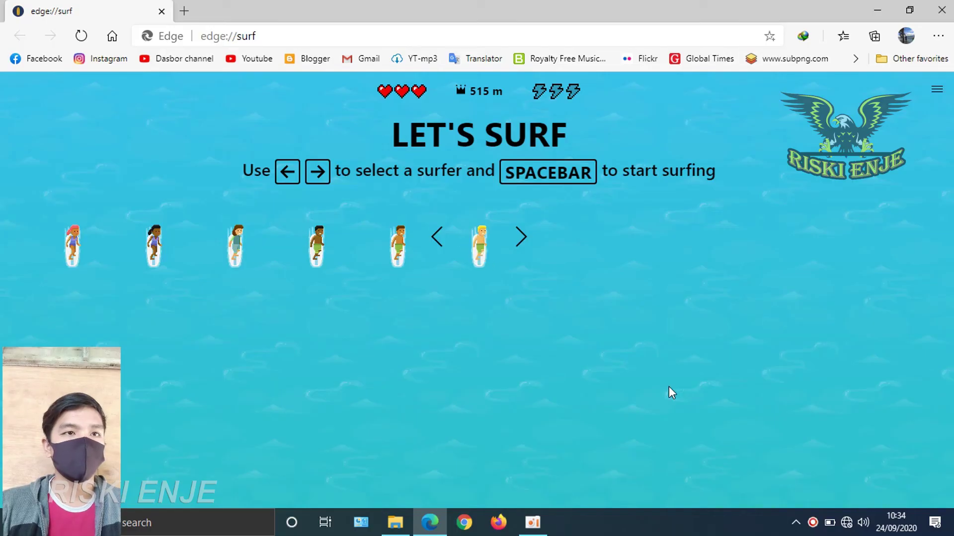
pyautogui.press('space')
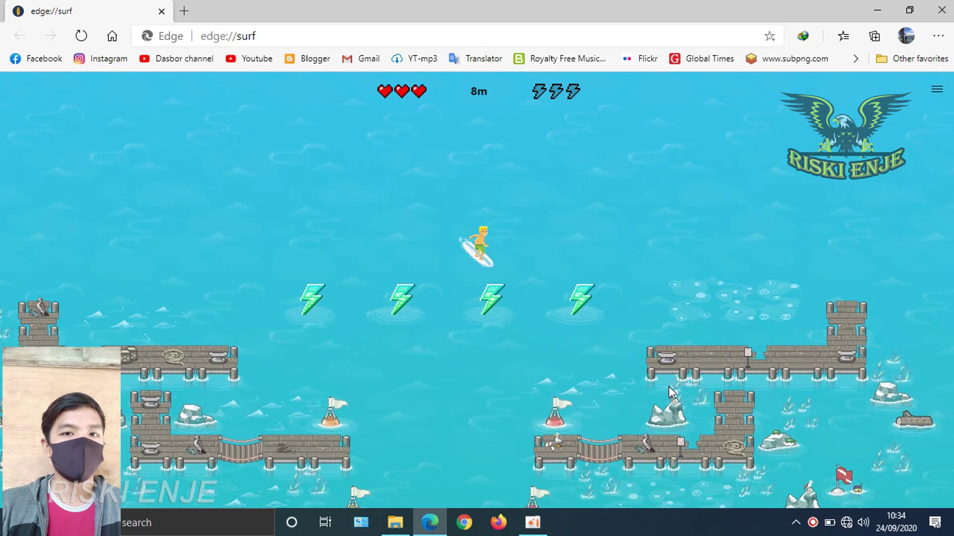
pyautogui.press('Left')
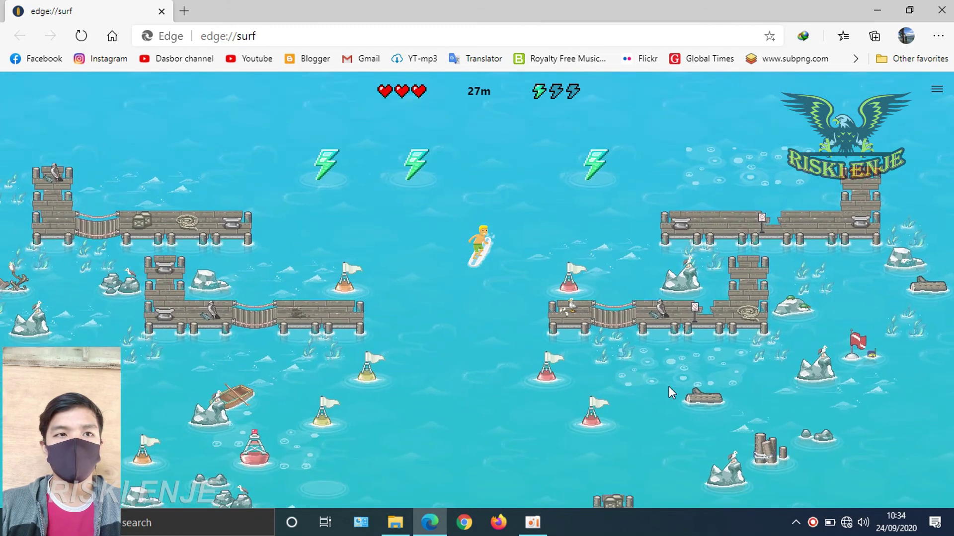
pyautogui.press('Down')
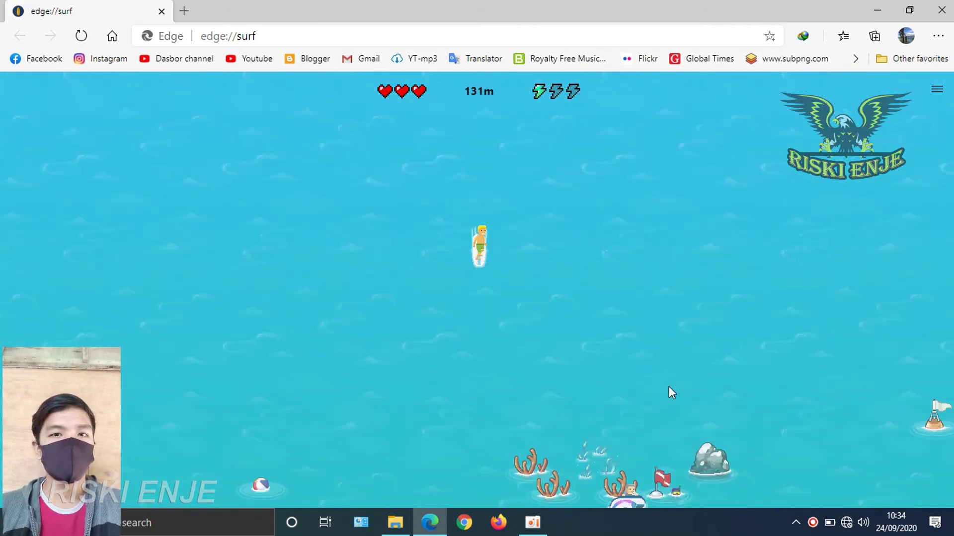
pyautogui.press('Right')
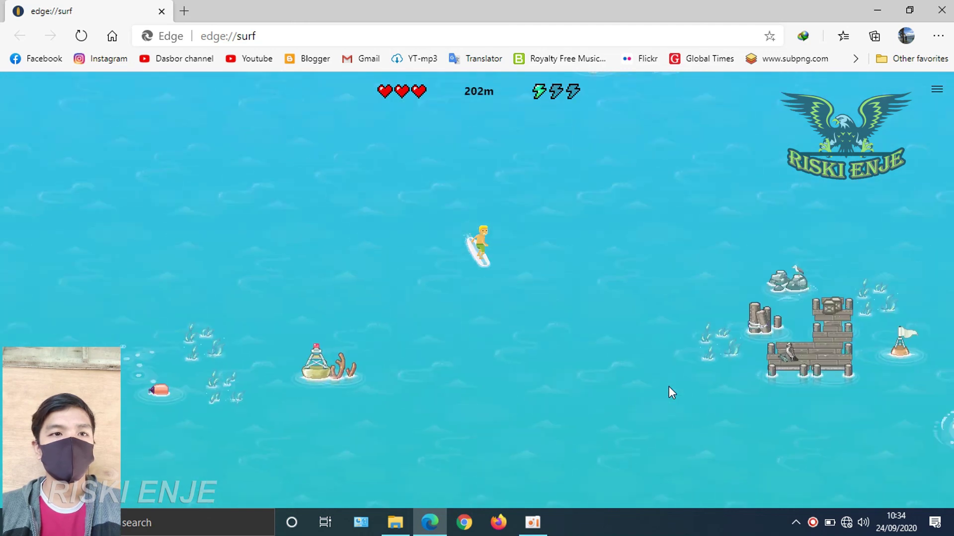
pyautogui.press('Right')
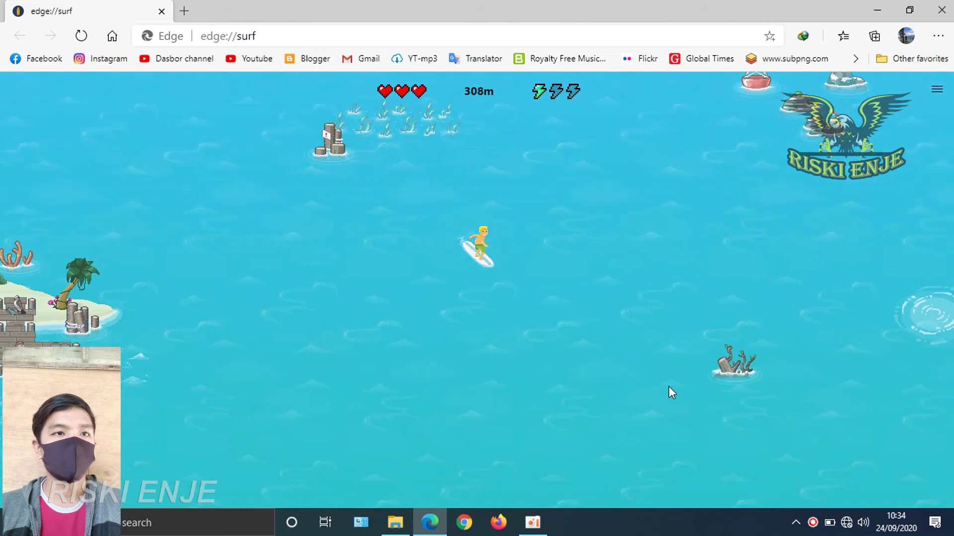
pyautogui.press('Left')
pyautogui.press('Left')
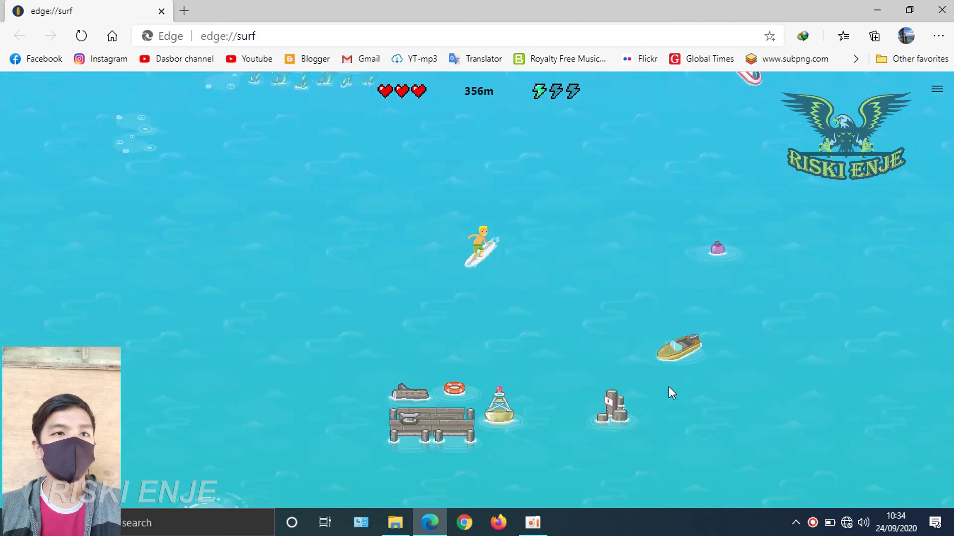
pyautogui.press('Right')
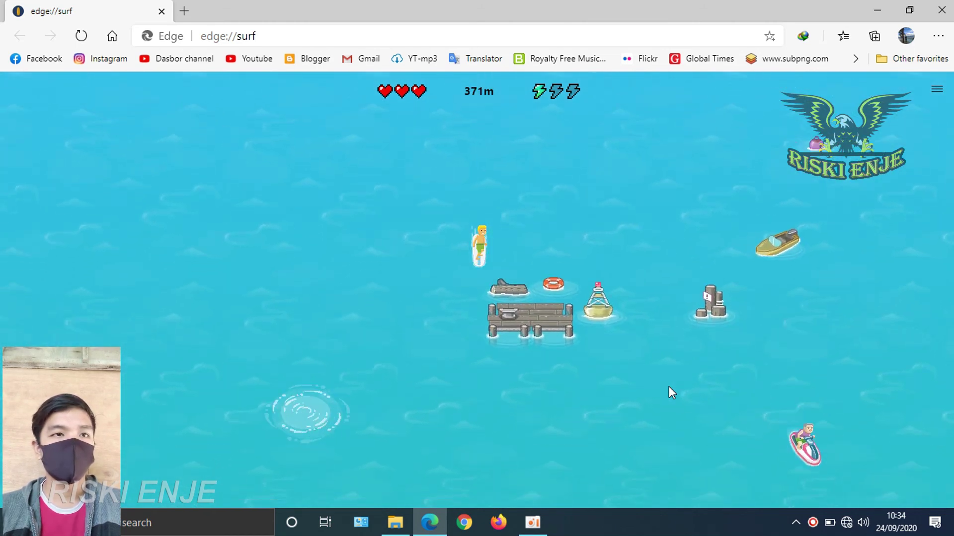
pyautogui.press('Left')
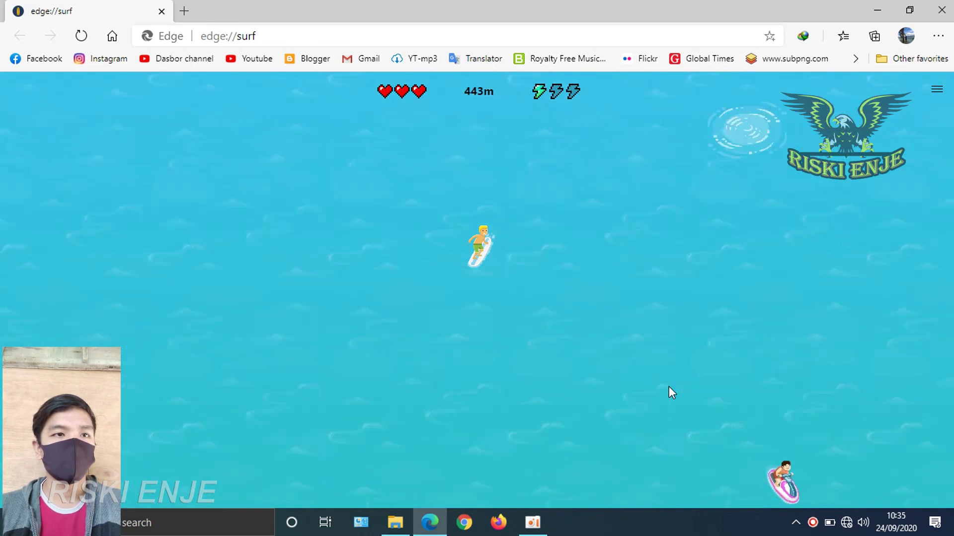
pyautogui.press('Right')
pyautogui.press('Right')
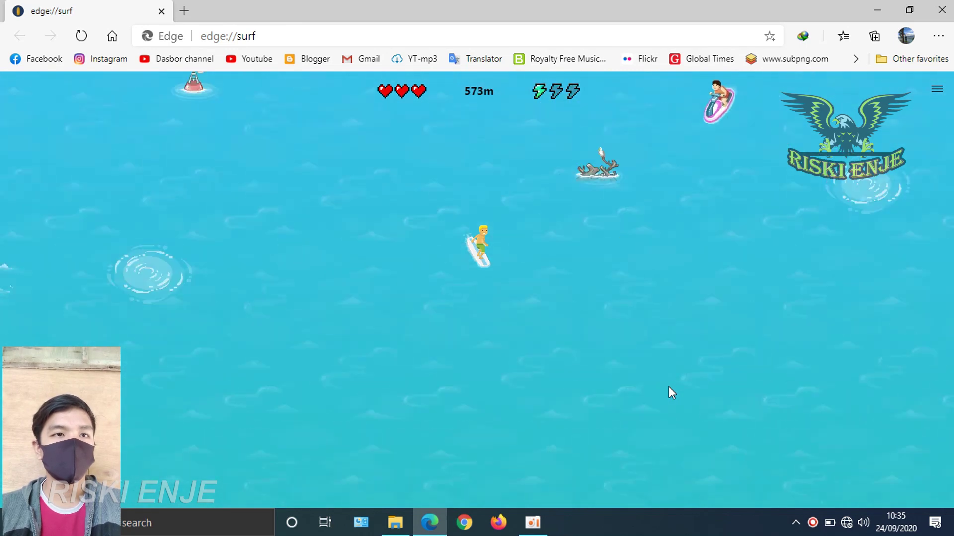
pyautogui.press('Down')
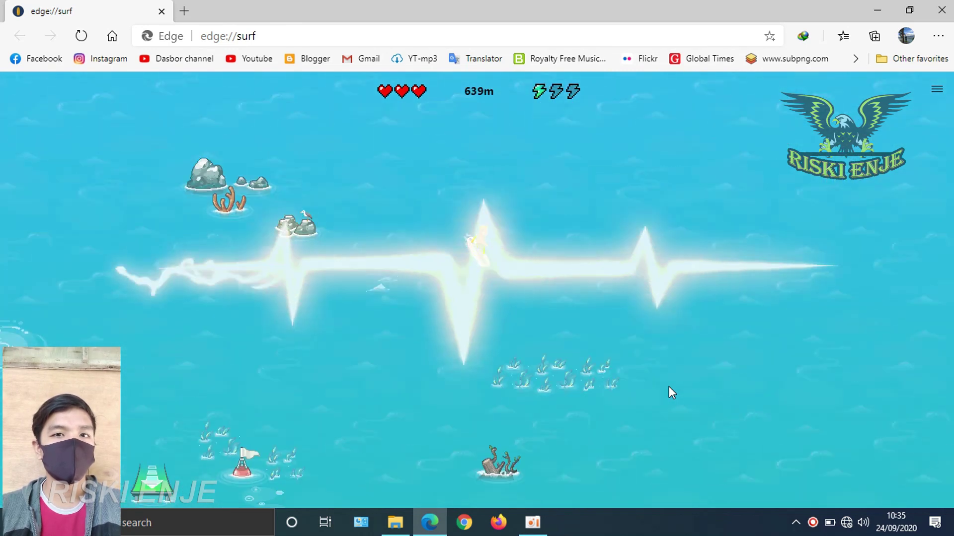